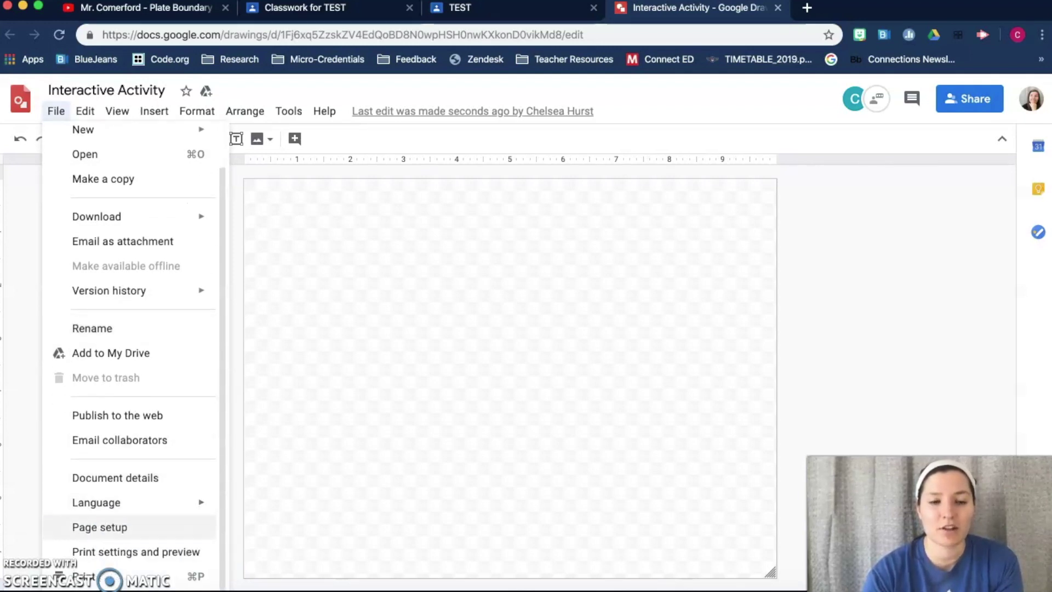
Set the drawing's page to a custom size of 11 by 8.5 inches
click(100, 528)
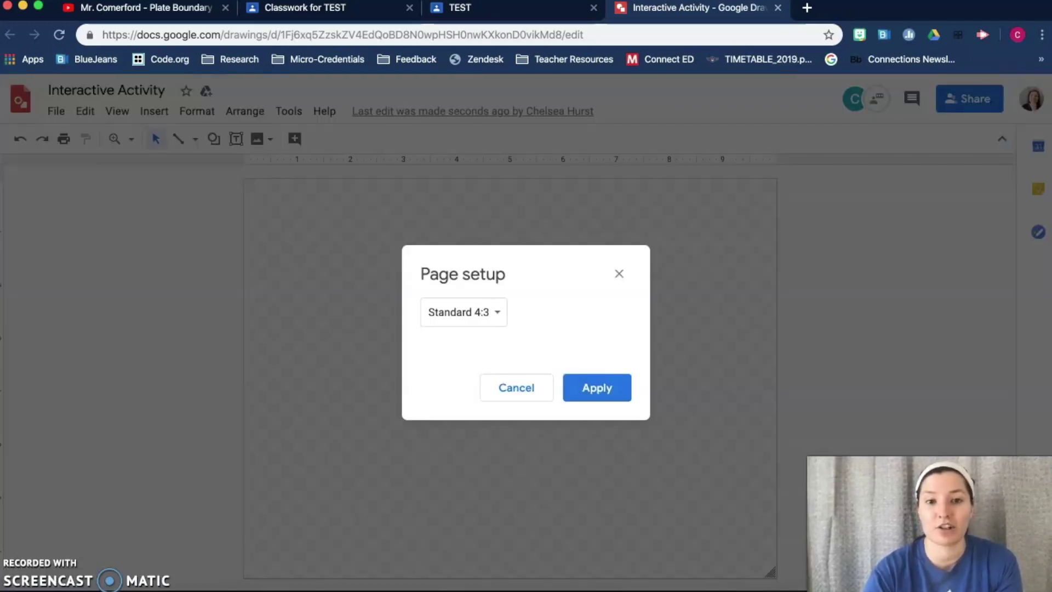
click(464, 312)
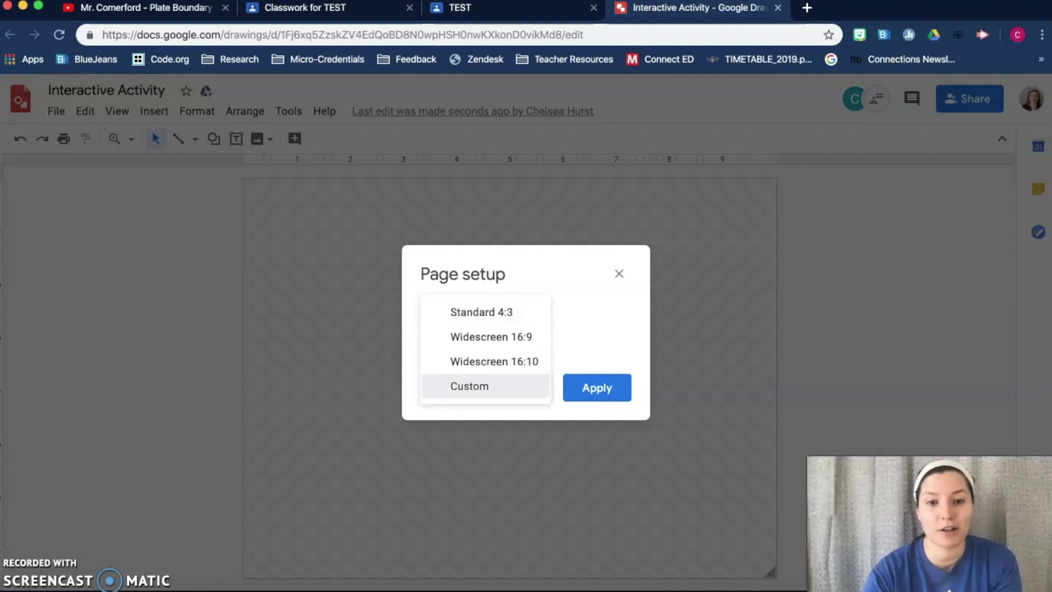
click(469, 385)
click(445, 354)
key(BackSpace)
text(1)
key(Tab)
text(8.5)
key(Return)
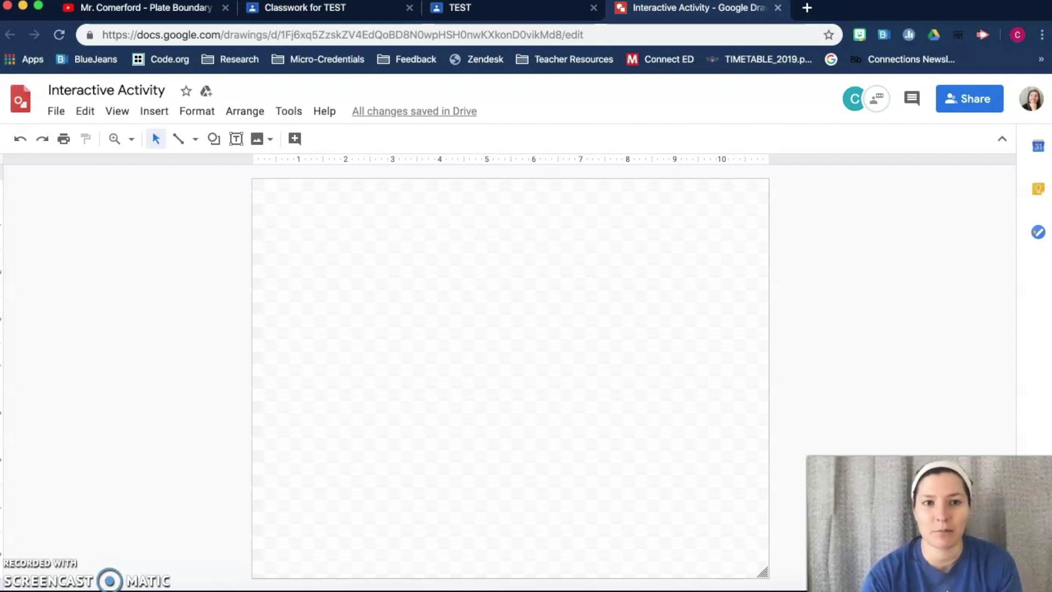
Change the page background from transparent to solid white
right_click(448, 291)
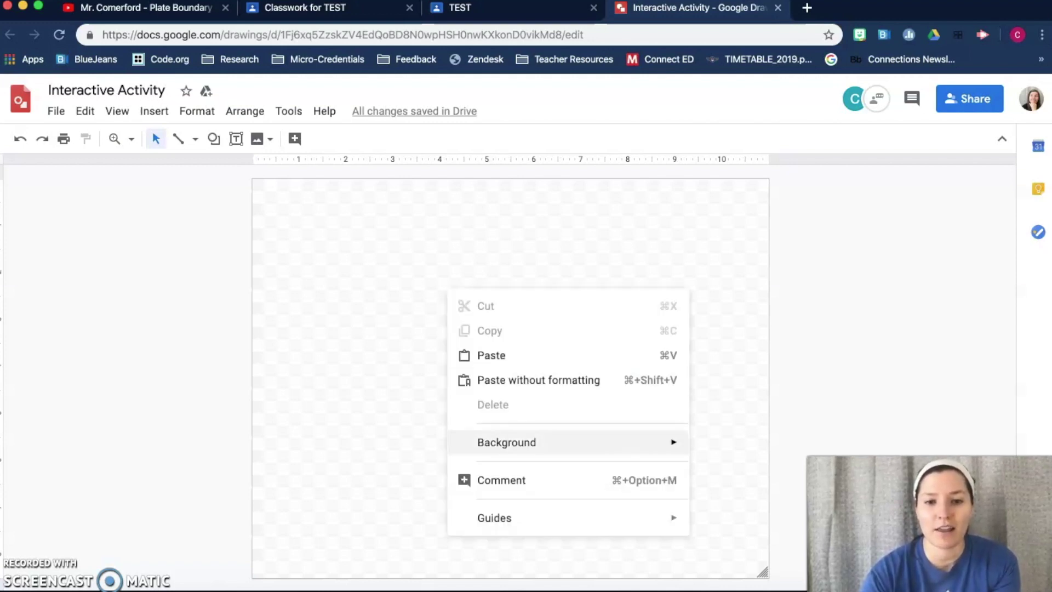
mouse_move(603, 443)
click(858, 275)
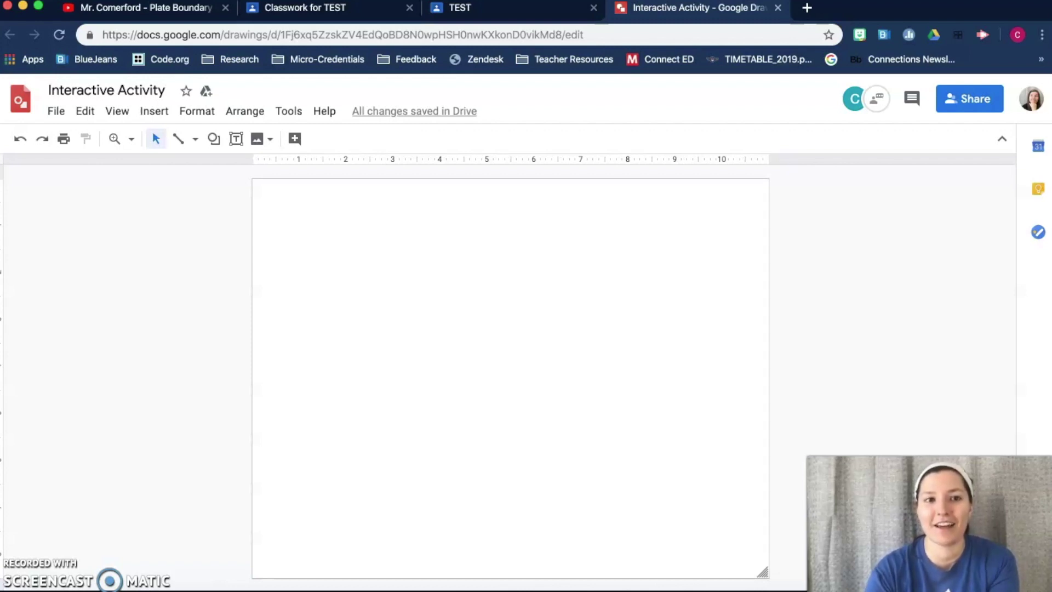
Copy the web address of the Plate Boundary Rap video on YouTube and paste it into the Interactive Activity drawing
click(140, 8)
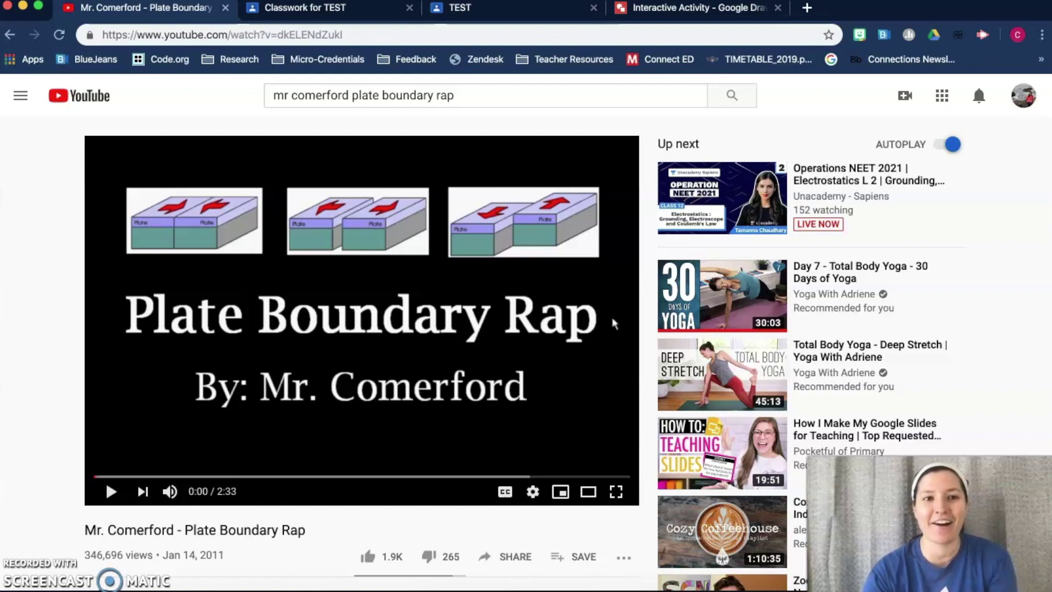
right_click(254, 35)
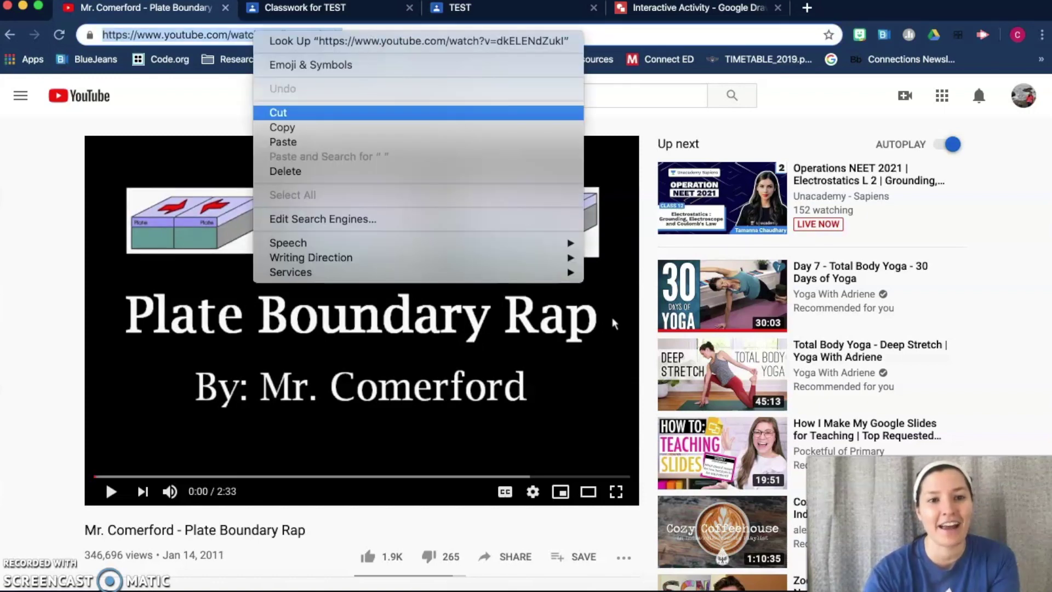
click(279, 112)
click(690, 8)
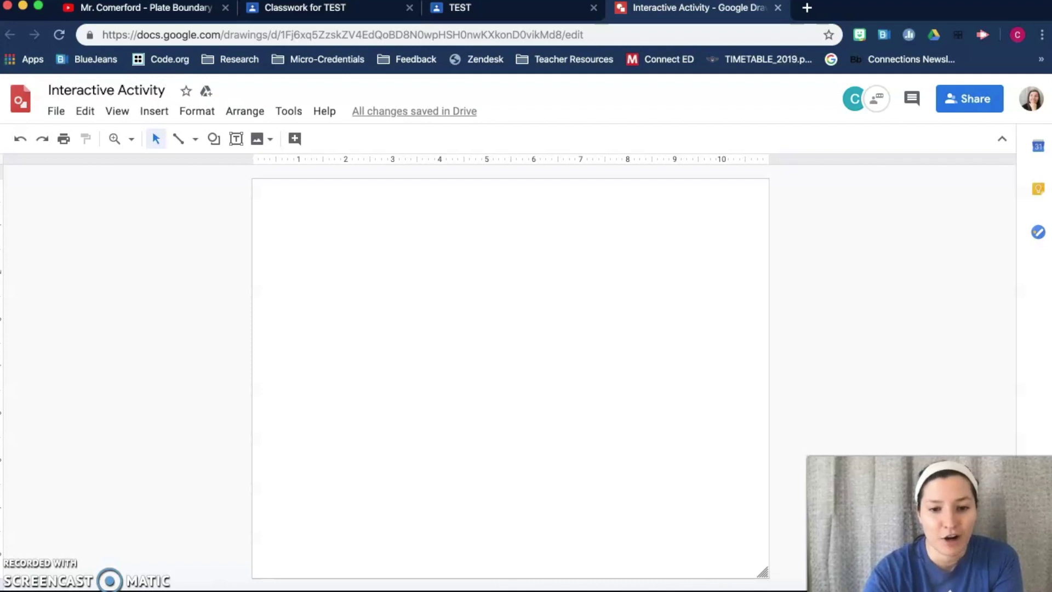
right_click(414, 306)
click(461, 369)
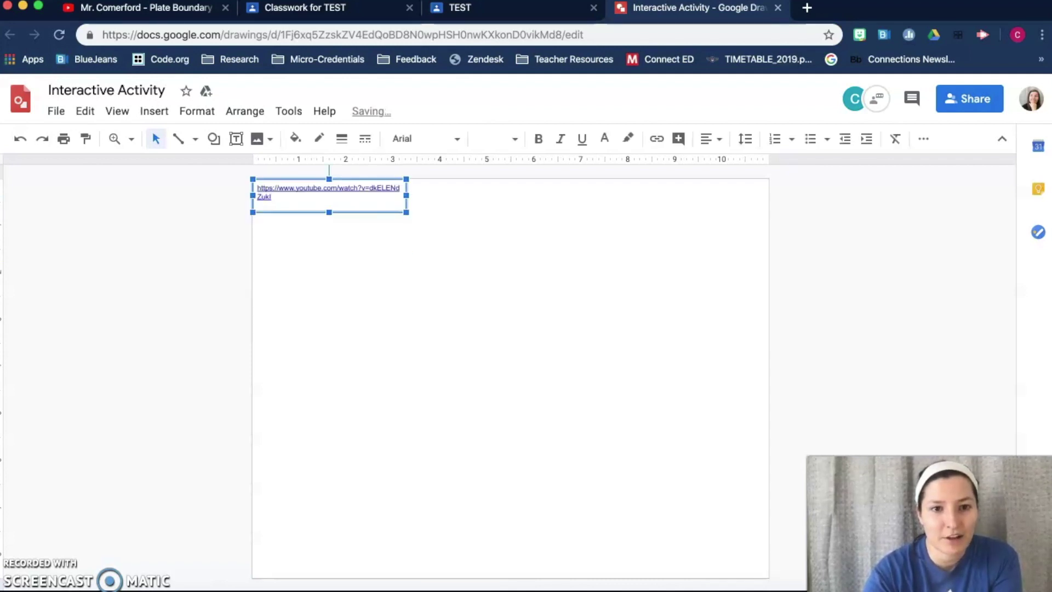
Place the video link box at the bottom centre of the page, widened to fit the address on one line with centred text
drag(328, 195, 579, 549)
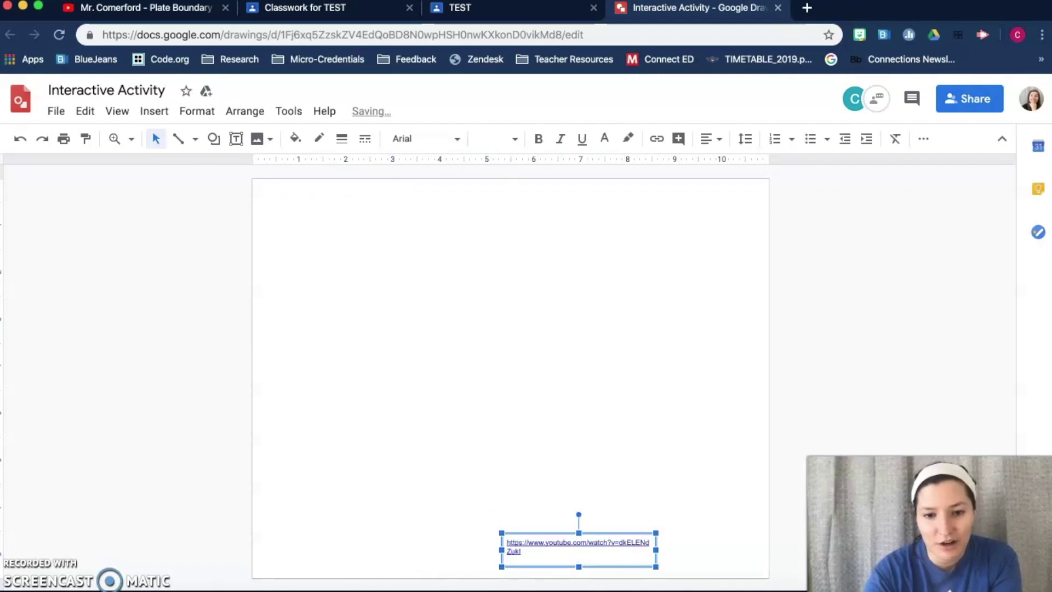
drag(501, 550, 395, 549)
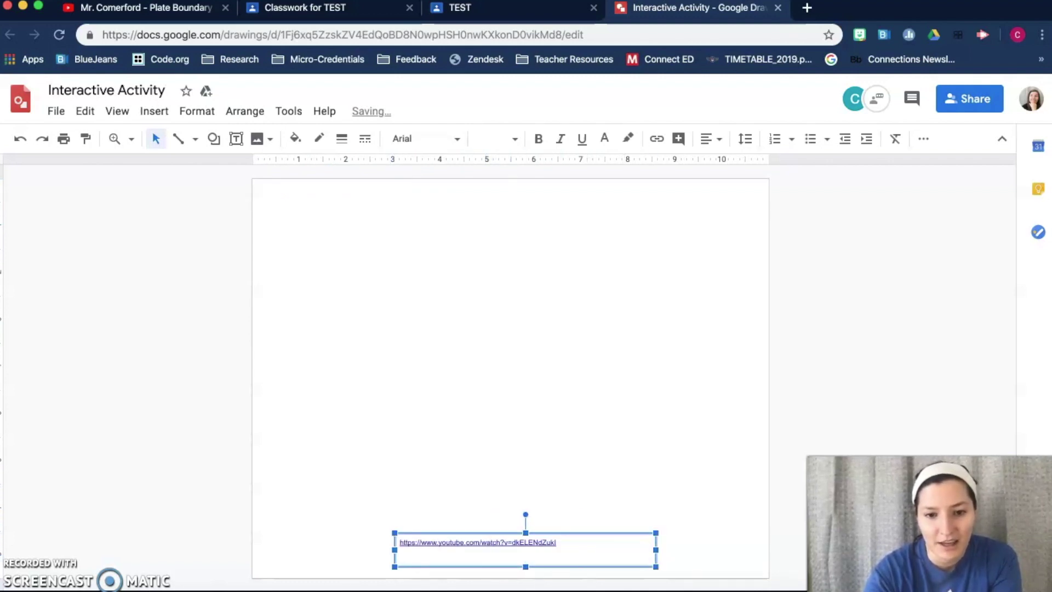
key(Return)
key(super+a)
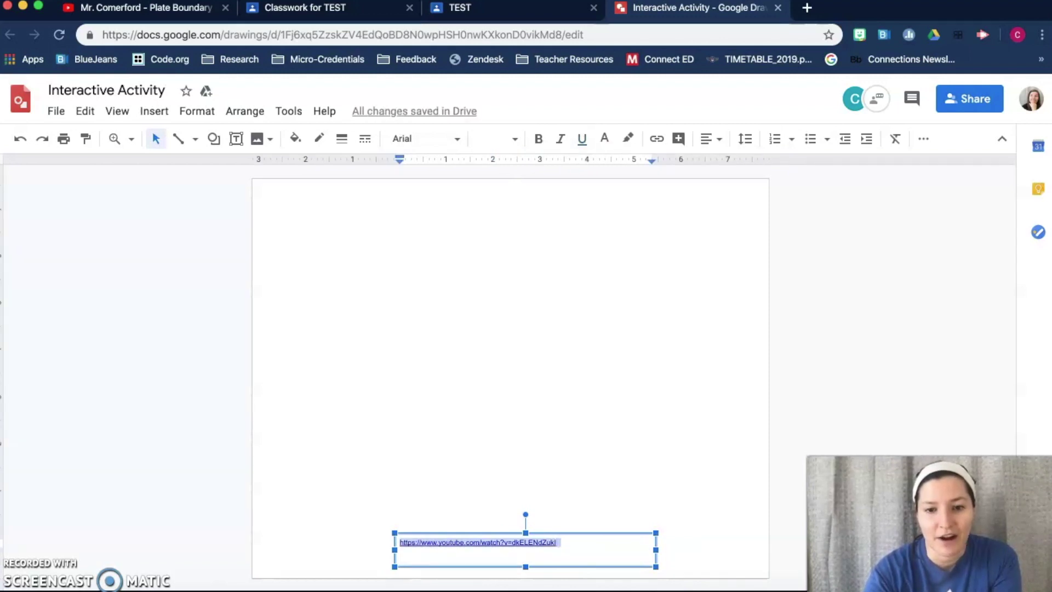
click(711, 139)
click(733, 163)
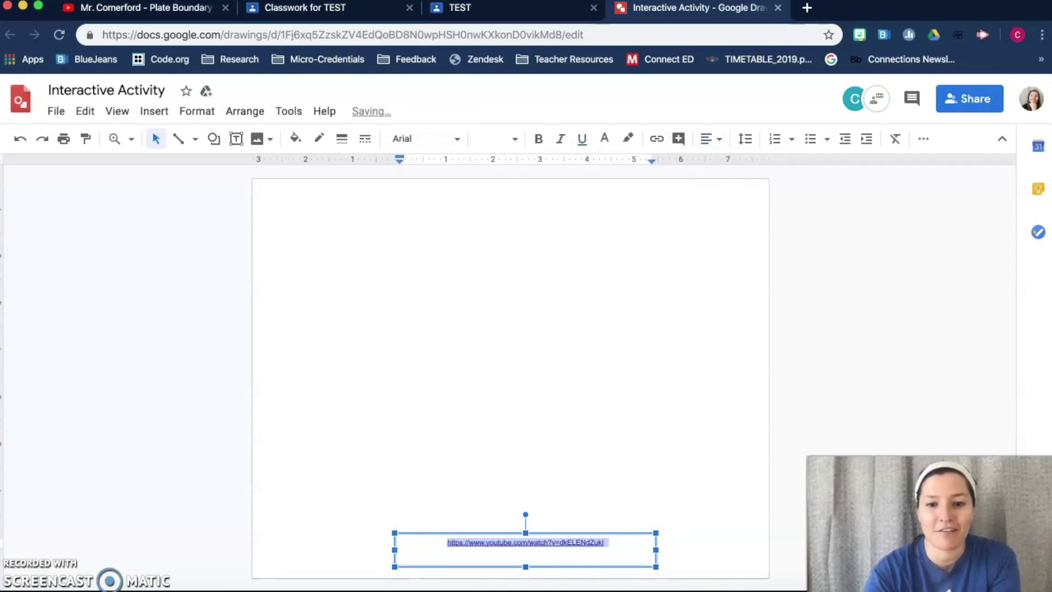
drag(592, 532, 577, 554)
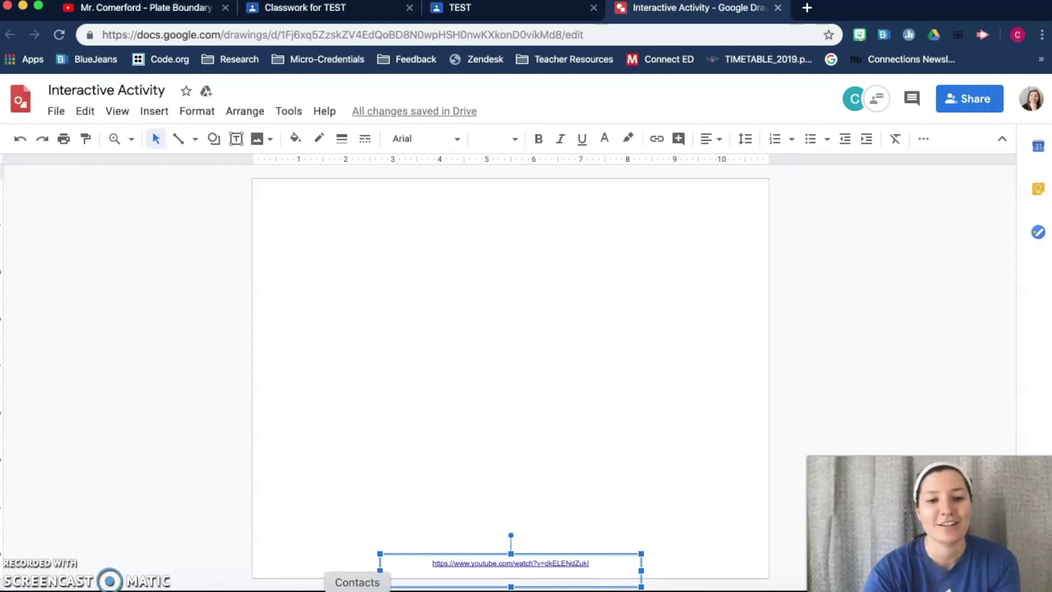
key(Escape)
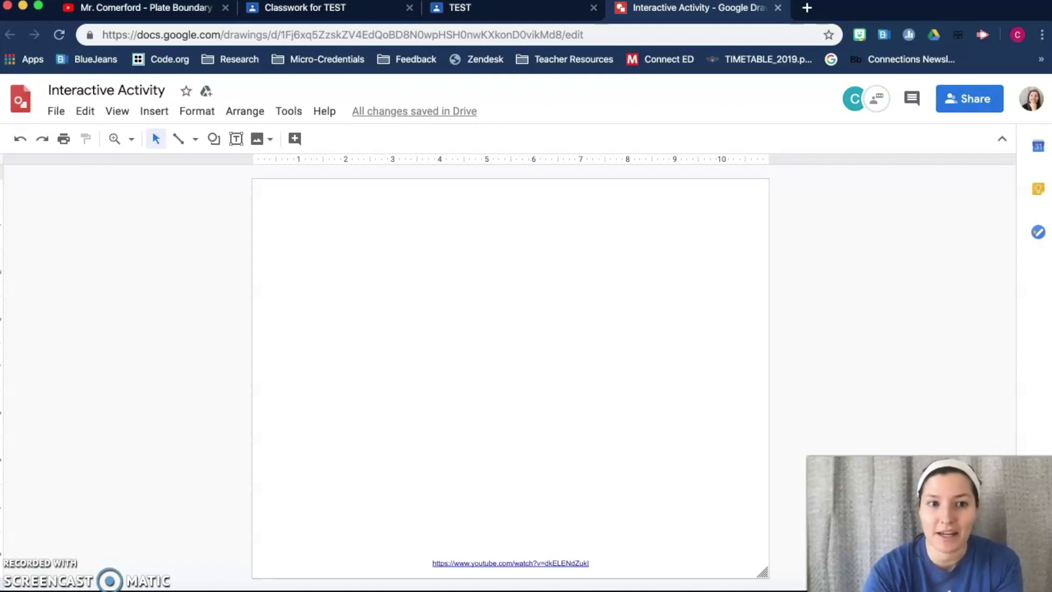
Insert a table with three columns and three rows
click(154, 111)
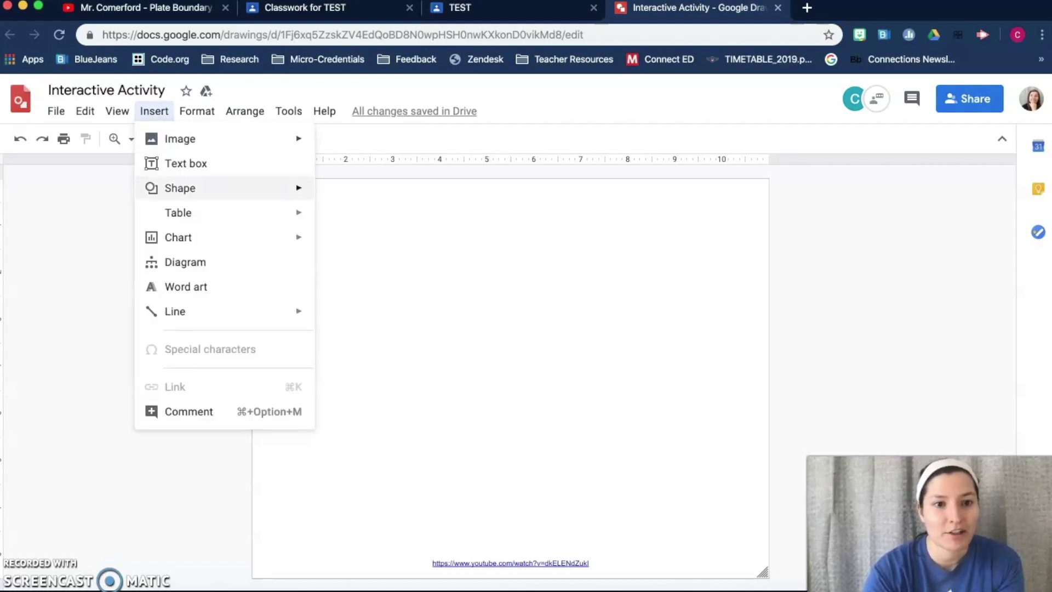
mouse_move(219, 213)
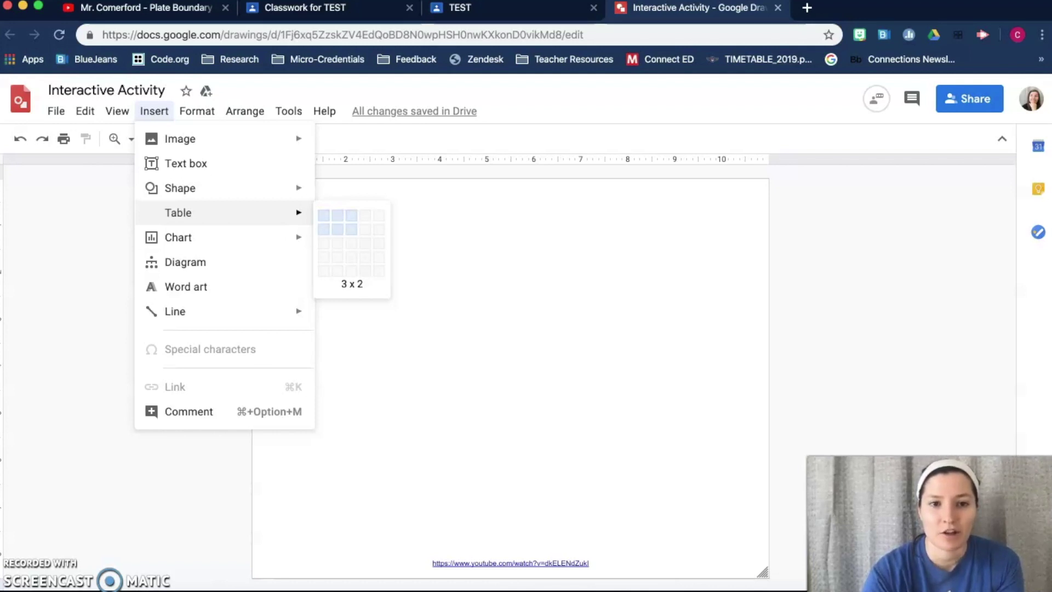
click(352, 243)
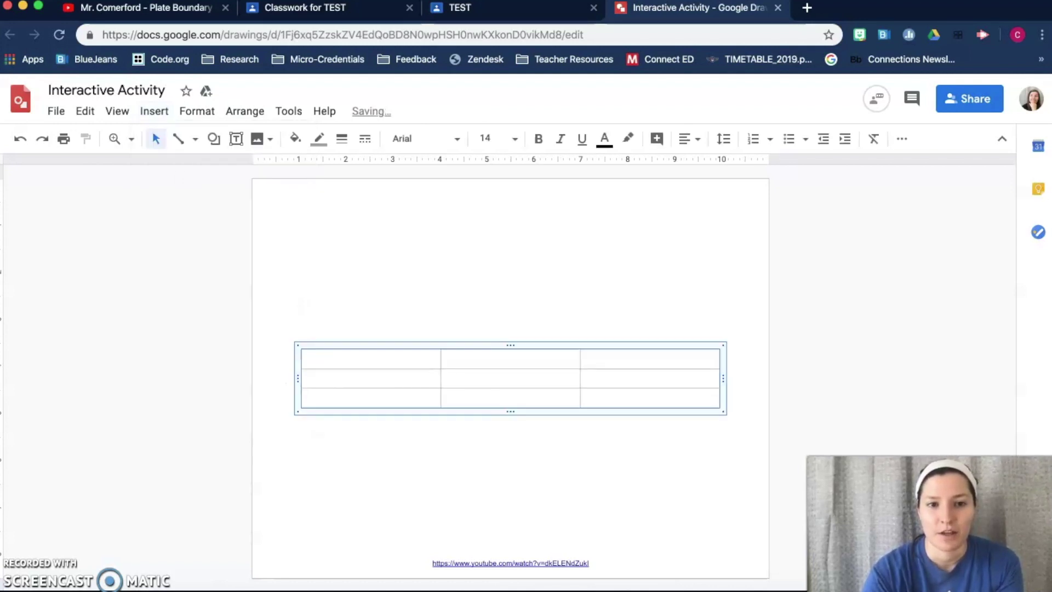
Enlarge and centre the table so it fills the page above the video link, leaving room for a title at the page's top
drag(379, 345, 378, 299)
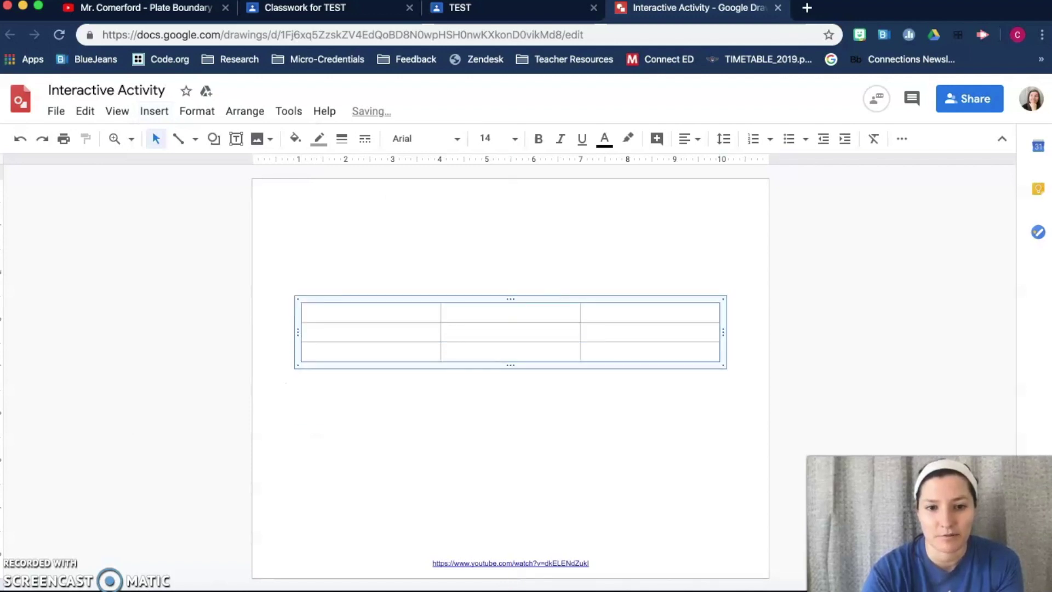
drag(510, 365, 510, 531)
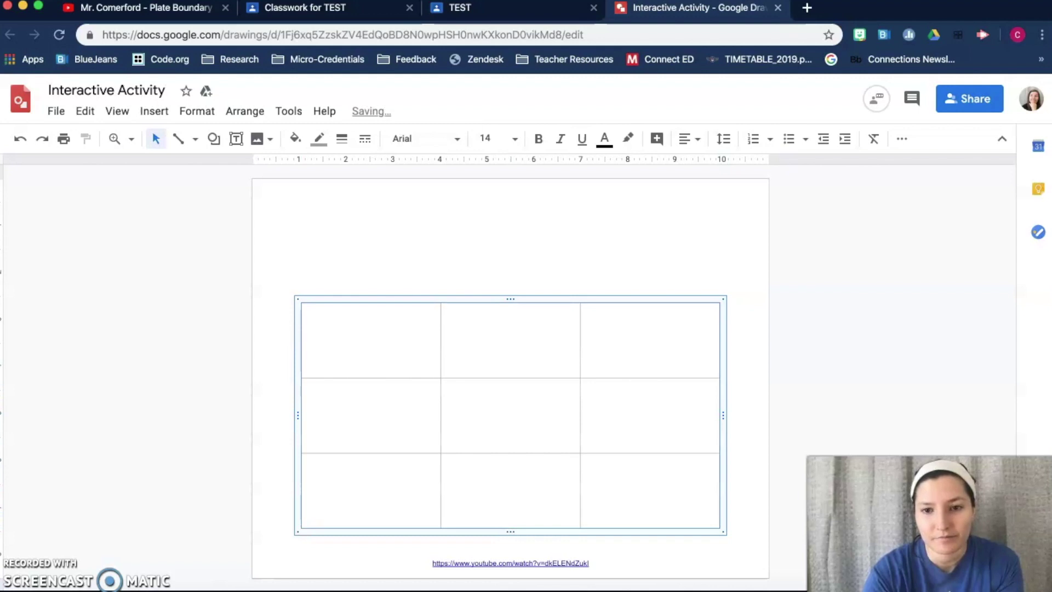
drag(723, 299, 755, 240)
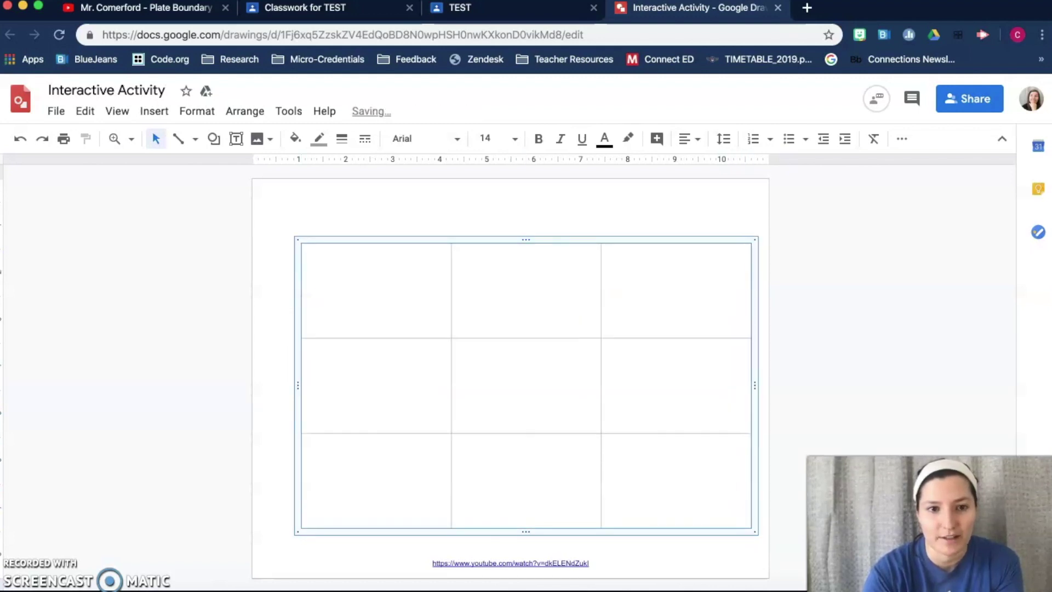
mouse_move(298, 239)
mouse_down()
mouse_move(272, 235)
mouse_move(304, 238)
mouse_up()
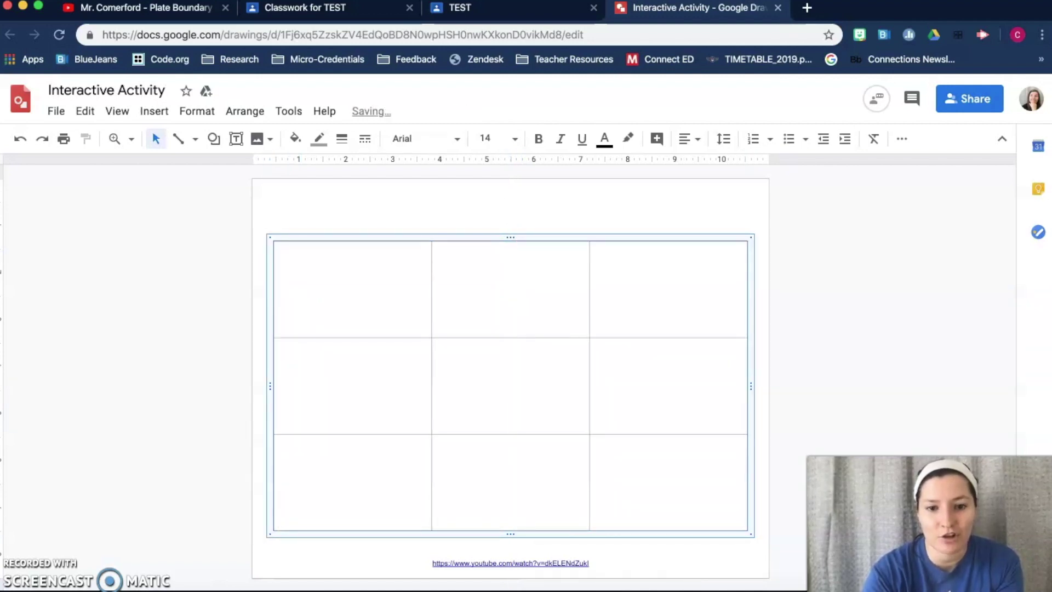
drag(511, 533, 510, 549)
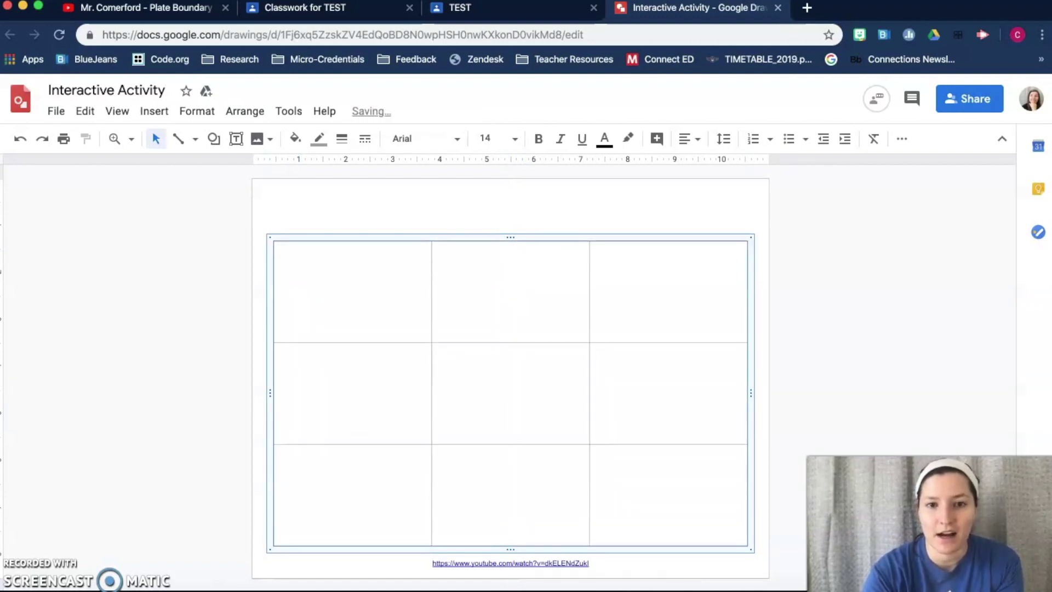
drag(510, 237, 510, 232)
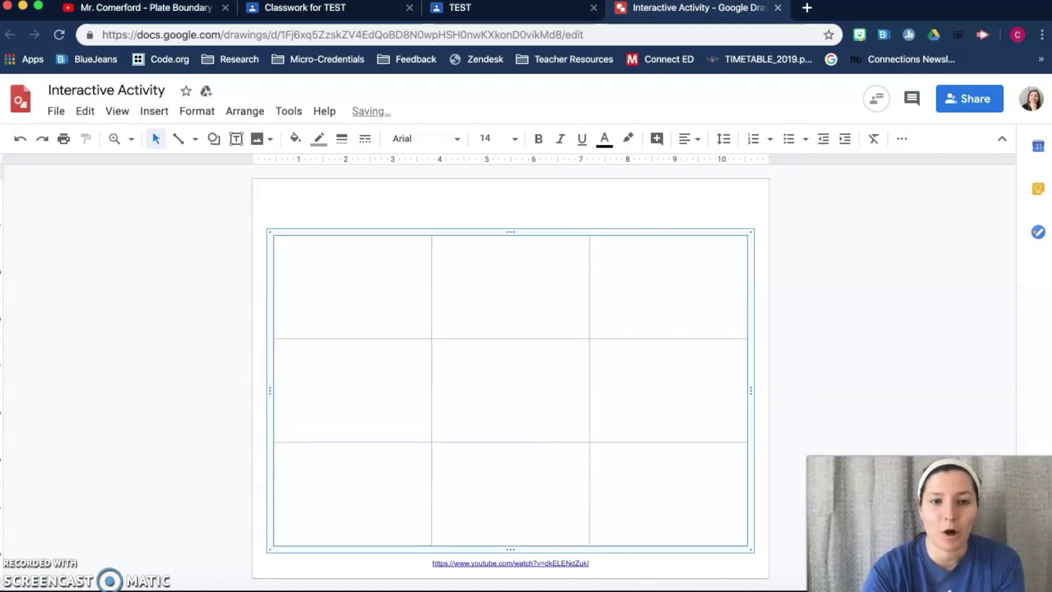
Make all of the table's borders black and 12 px thick
click(318, 138)
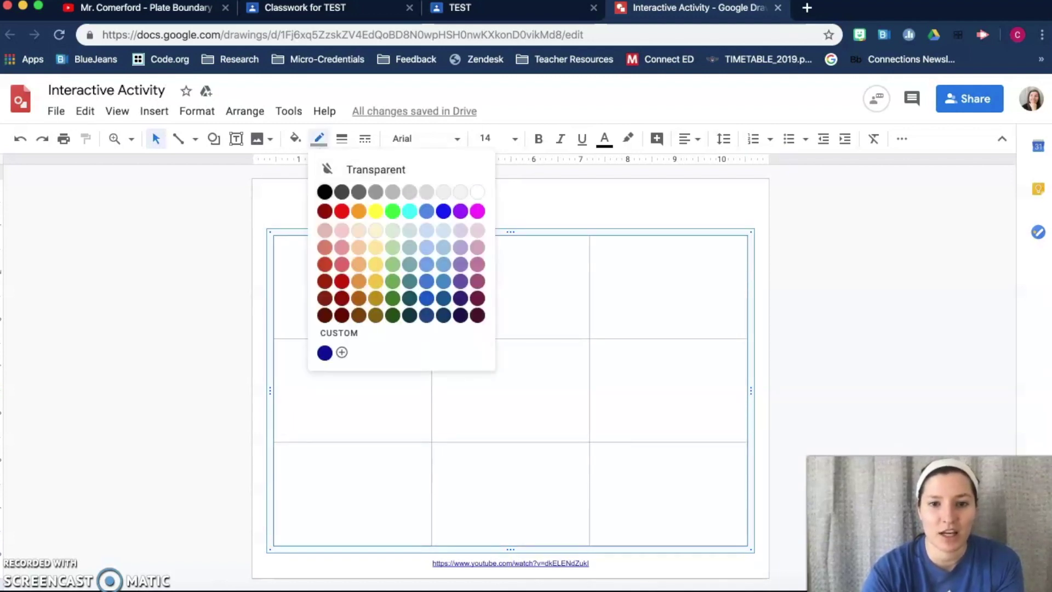
click(324, 191)
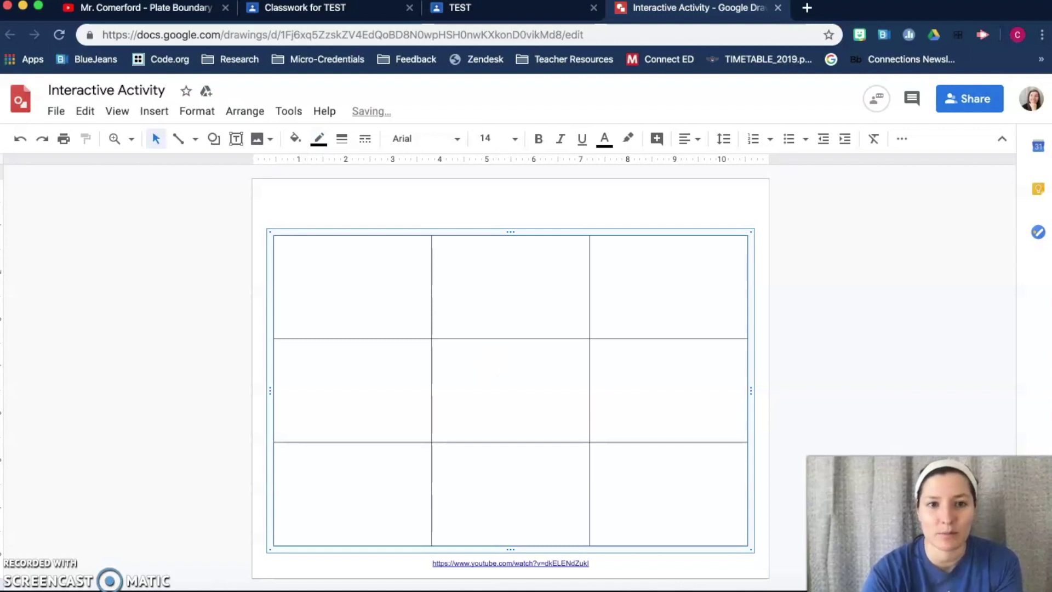
click(342, 138)
click(364, 265)
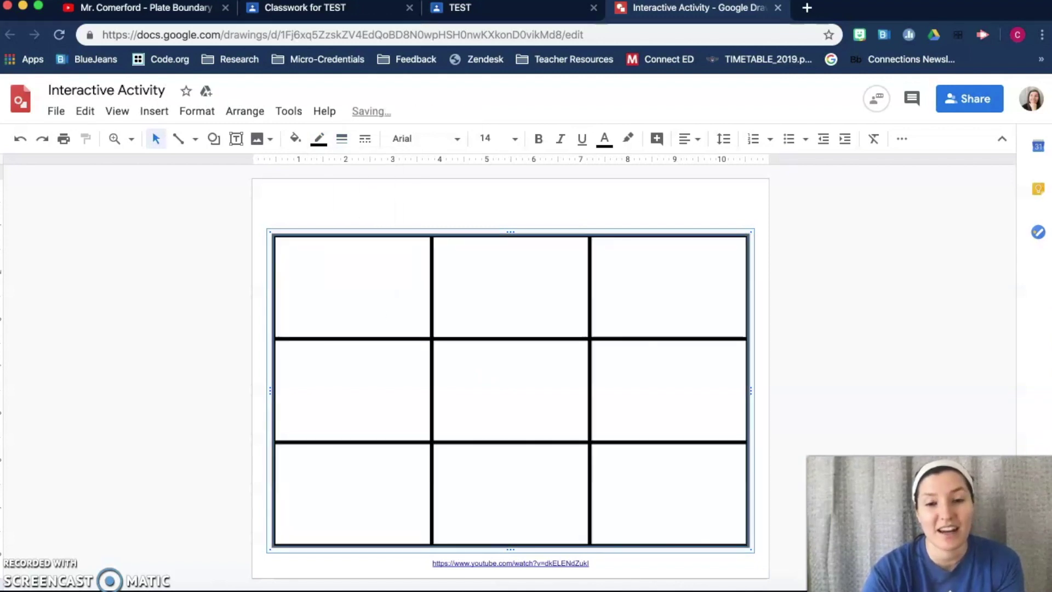
click(342, 138)
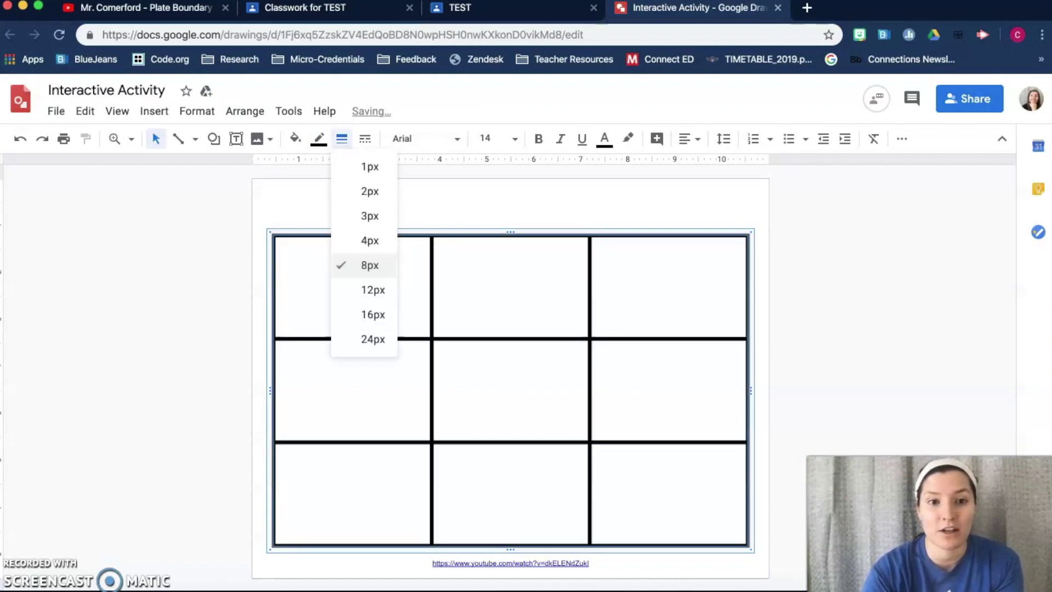
click(372, 290)
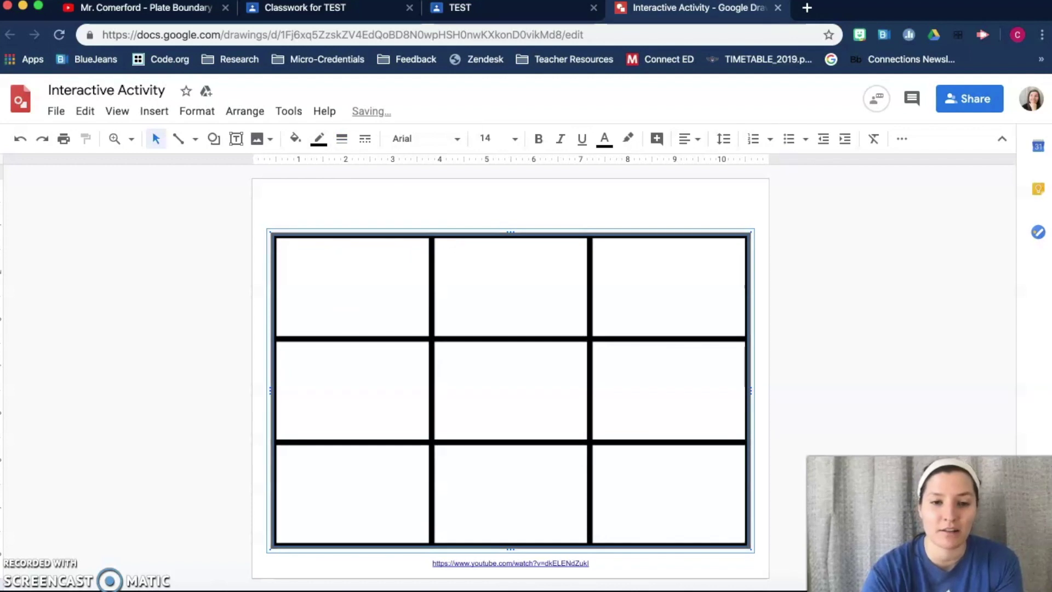
key(Escape)
Shorten the table's first row into a narrow header row and resize the table to sit centred above the video link
click(511, 335)
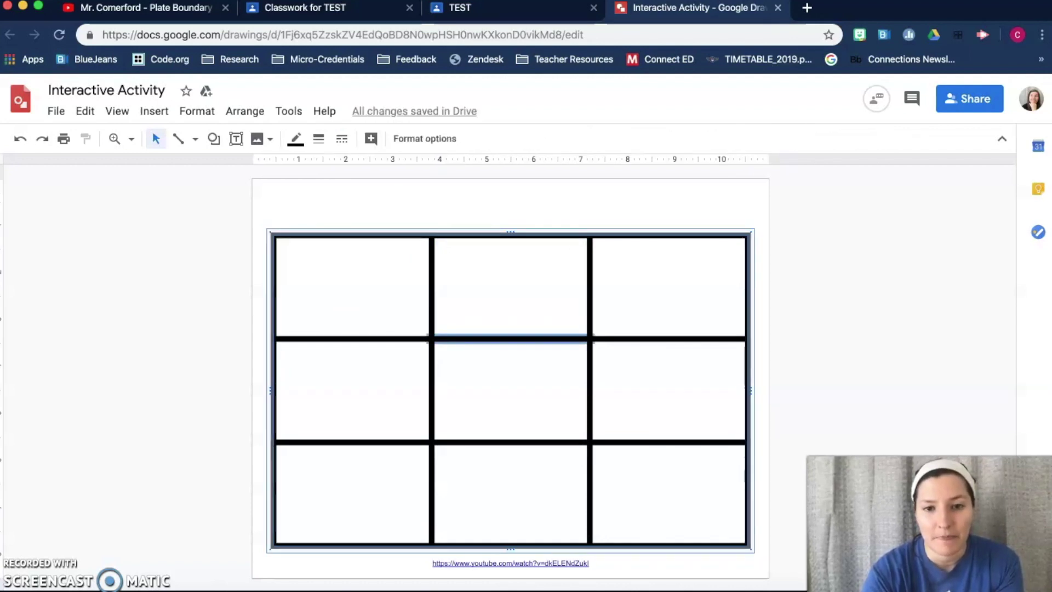
drag(511, 335, 511, 269)
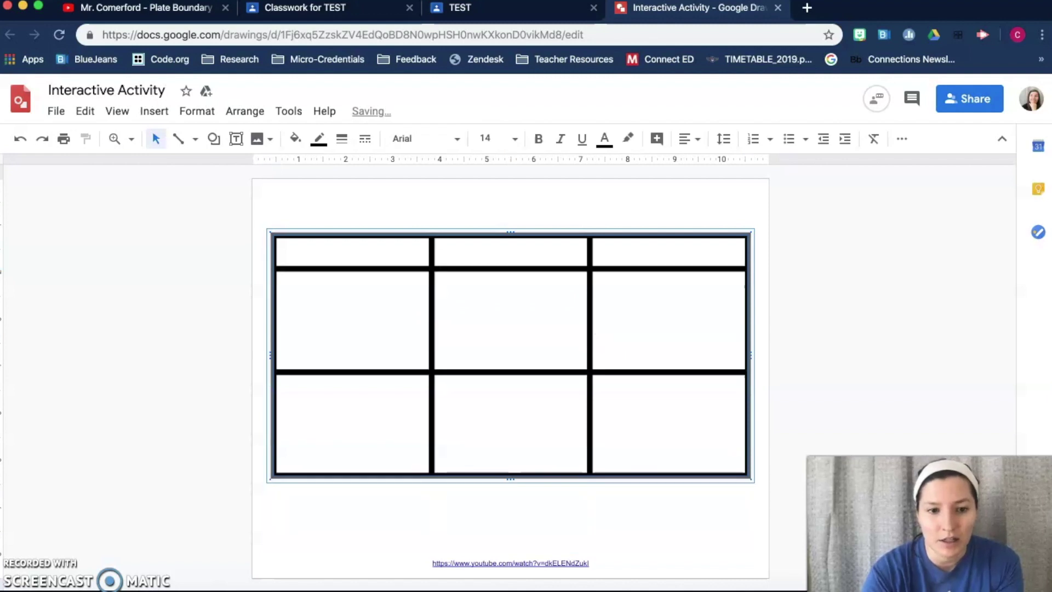
drag(268, 480, 235, 530)
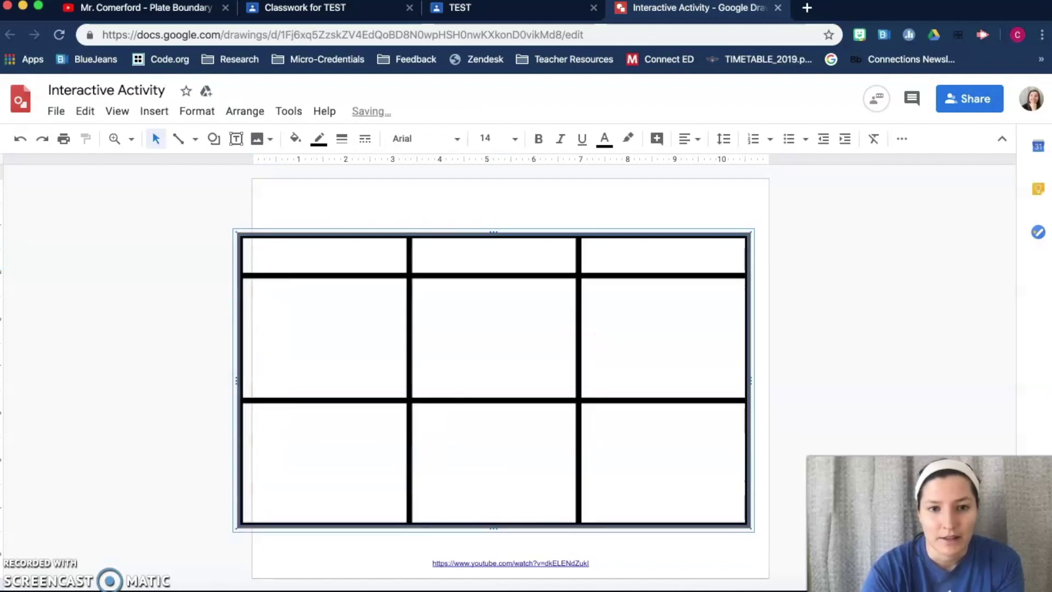
mouse_move(494, 233)
mouse_down()
mouse_move(478, 244)
mouse_move(494, 245)
mouse_up()
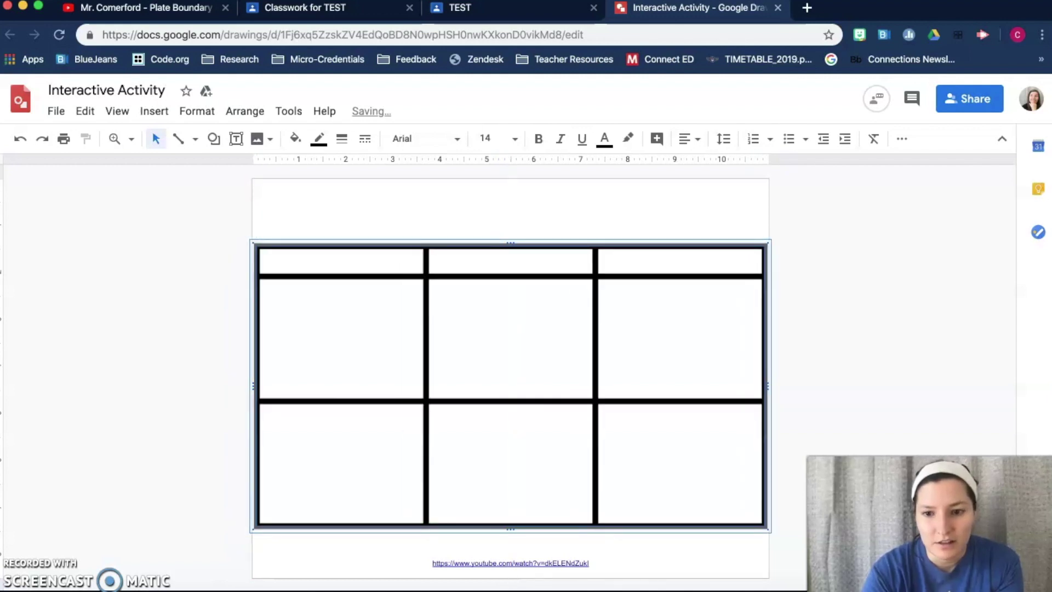
drag(770, 530, 737, 509)
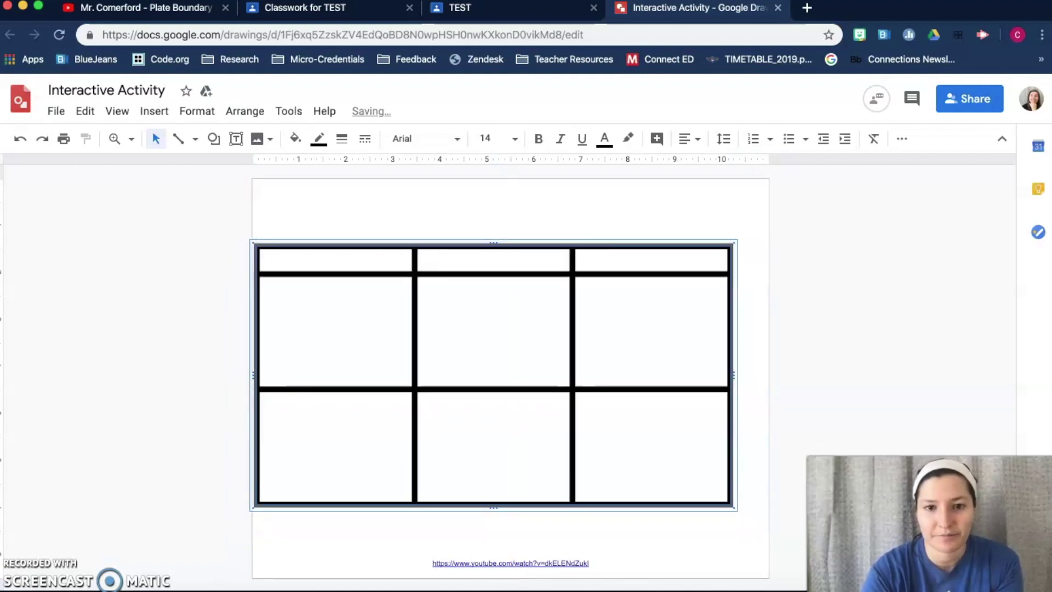
drag(493, 241, 511, 255)
Label the table's header cells Convergent, Divergent and Transform, in that order
double_click(281, 270)
text(Convergent)
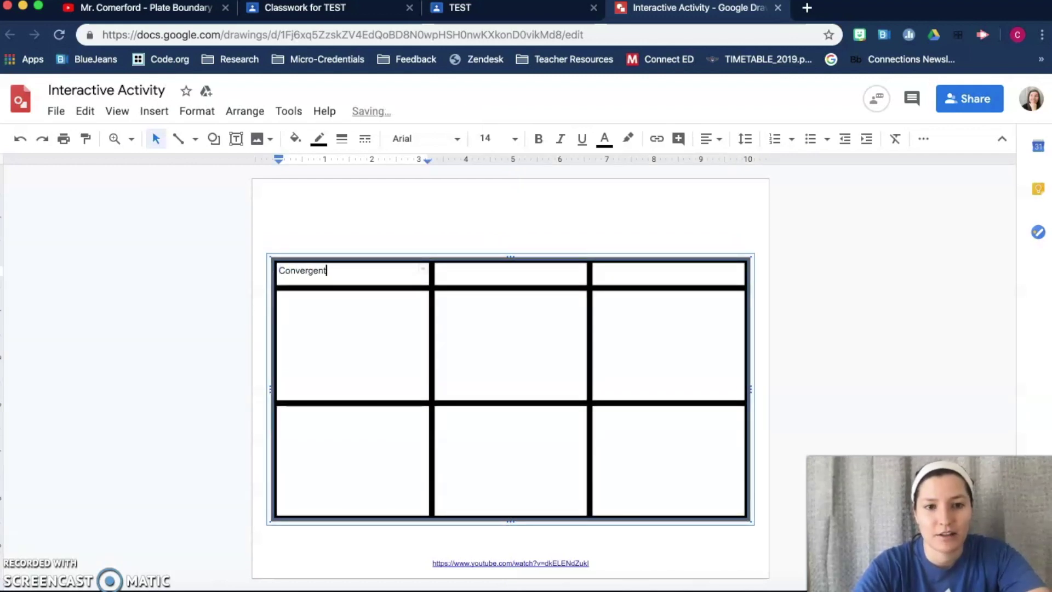
key(Tab)
text(Divergent)
key(Tab)
text(Transform)
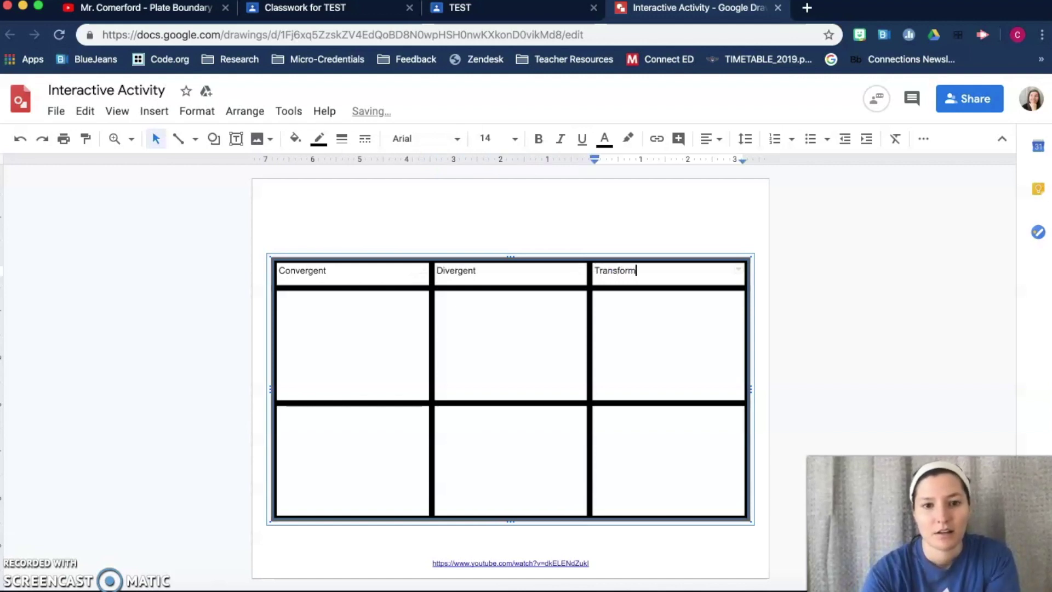
Format all three header cells in the Staatliches font at size 24 with centred text
click(302, 273)
key(Tab)
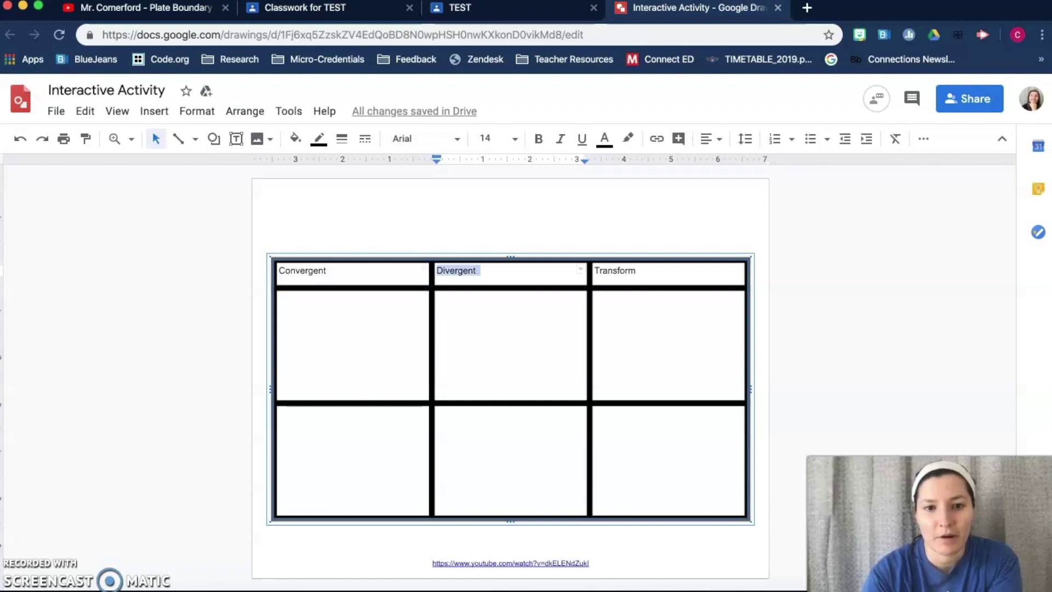
key(Tab)
key(shift+Left)
key(shift+Left)
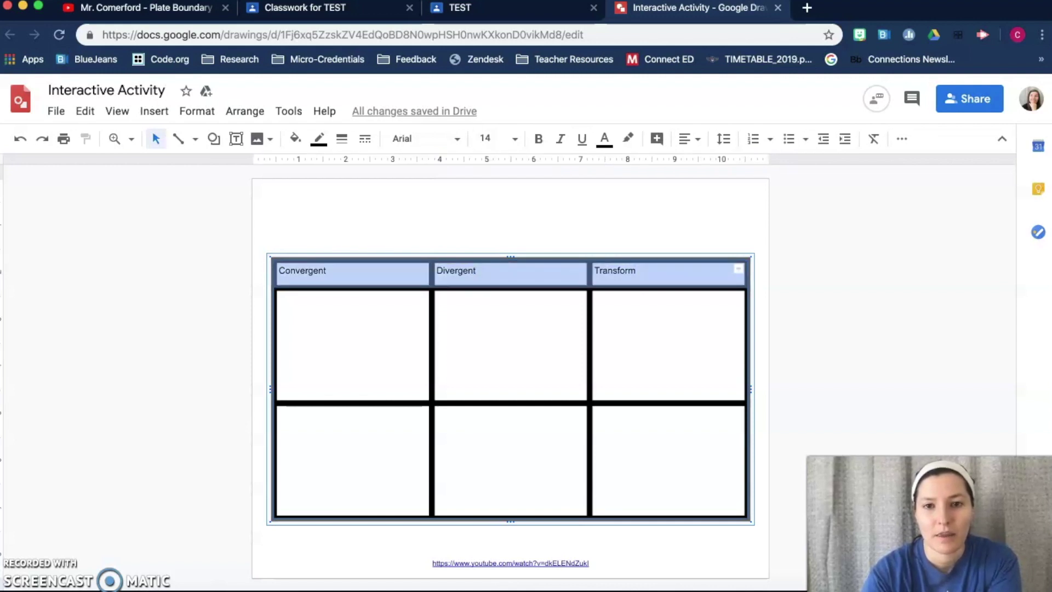
click(422, 139)
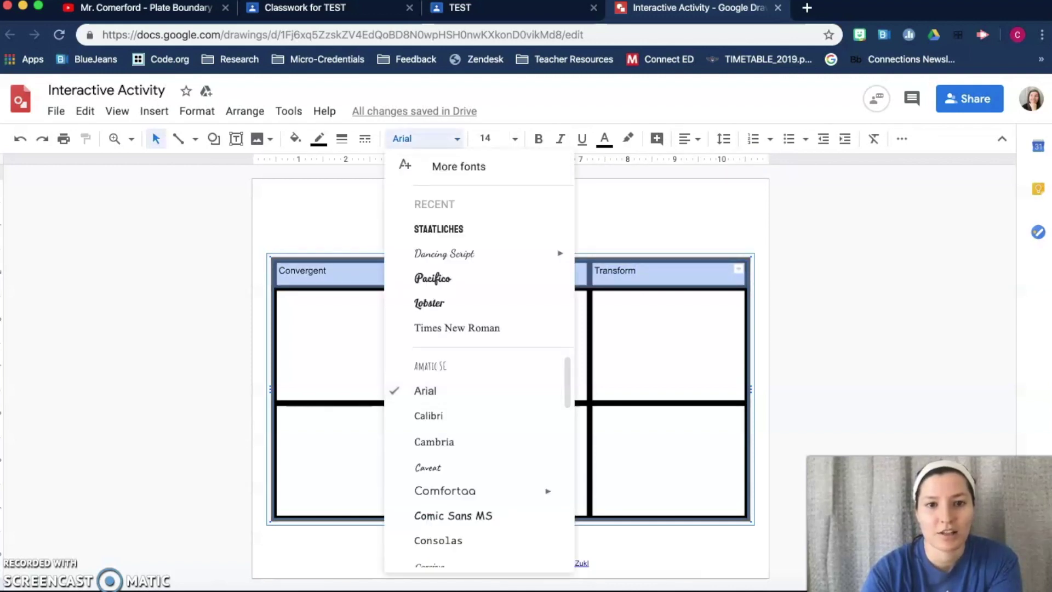
click(438, 229)
click(492, 139)
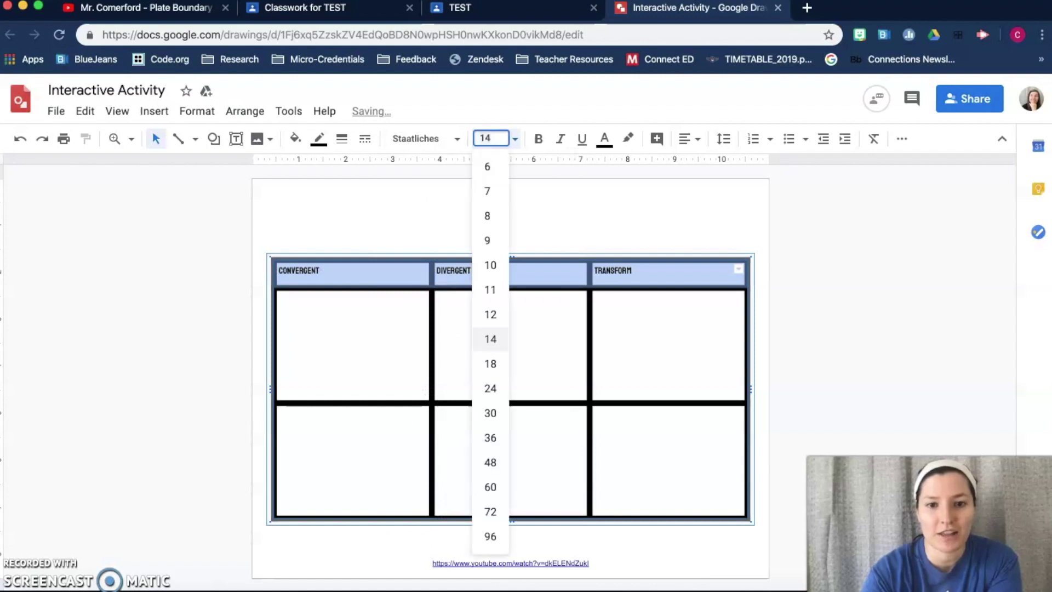
click(490, 387)
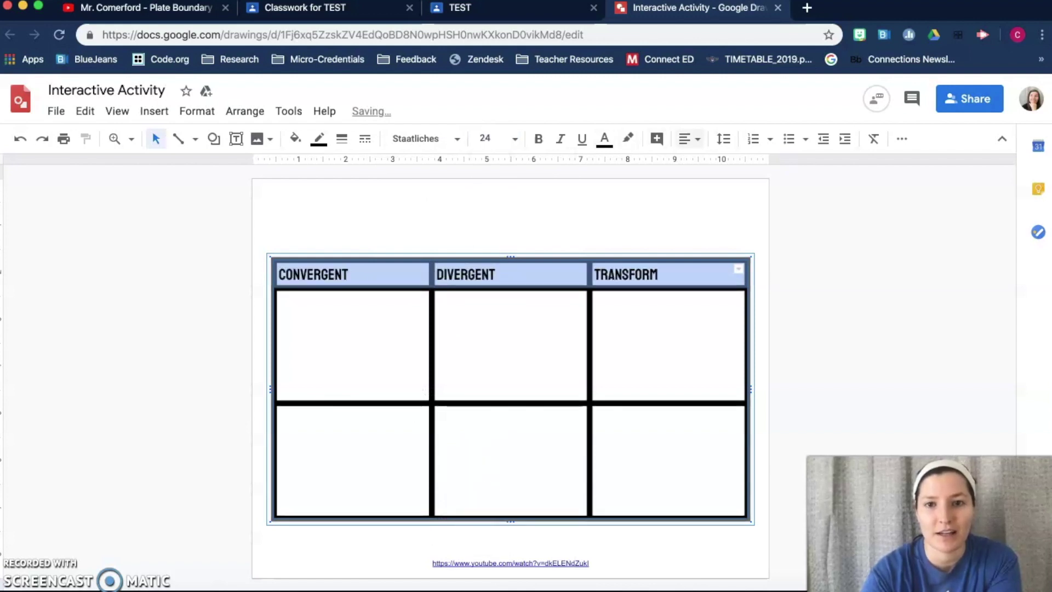
click(689, 138)
click(710, 164)
key(Escape)
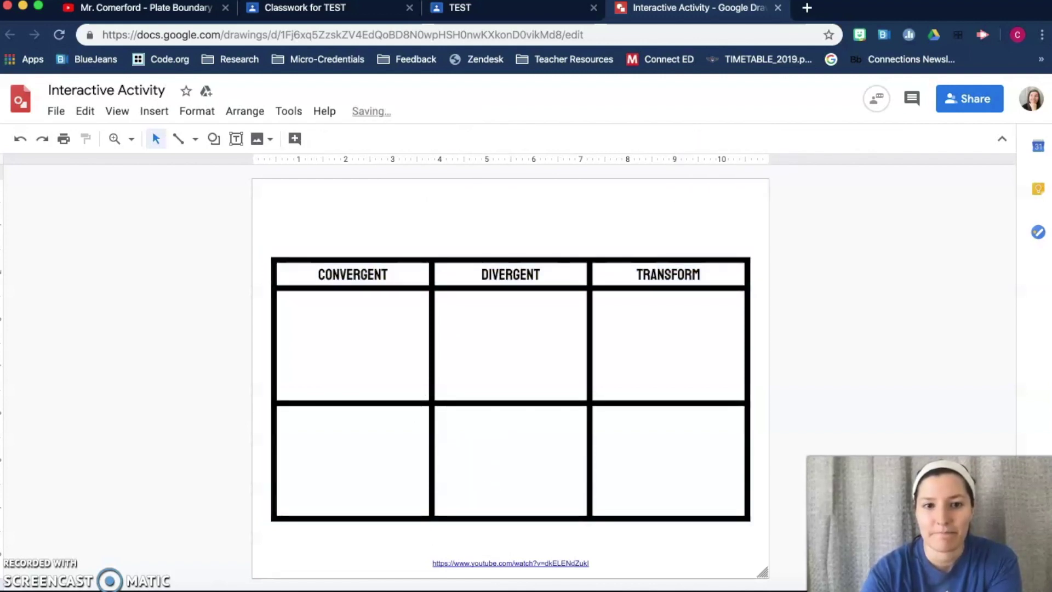
Add a text box spanning the table's width in the space above it and enter the title "Plate Boundaries"
click(237, 139)
drag(273, 194, 748, 235)
text(Plate Boundarie)
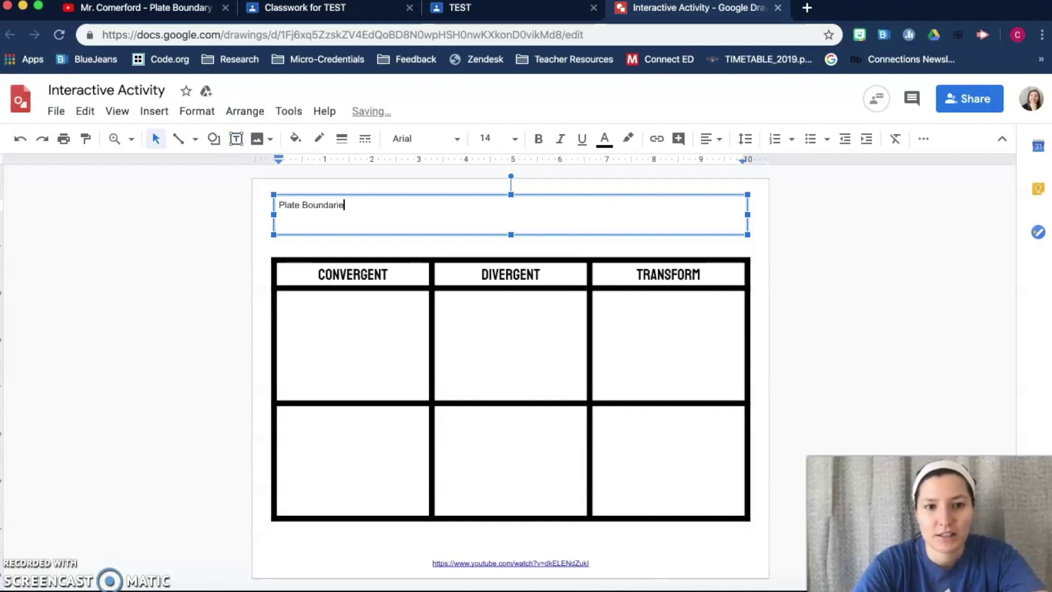